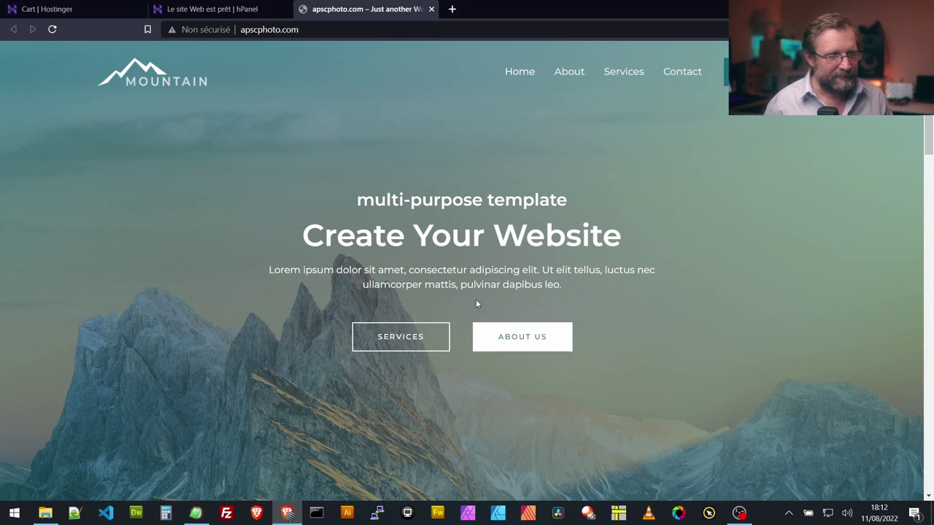
Step: Look over the apscphoto.com home page down to its photo gallery and footer, and return to its start
scroll(458, 294, down, 8)
scroll(454, 303, down, 10)
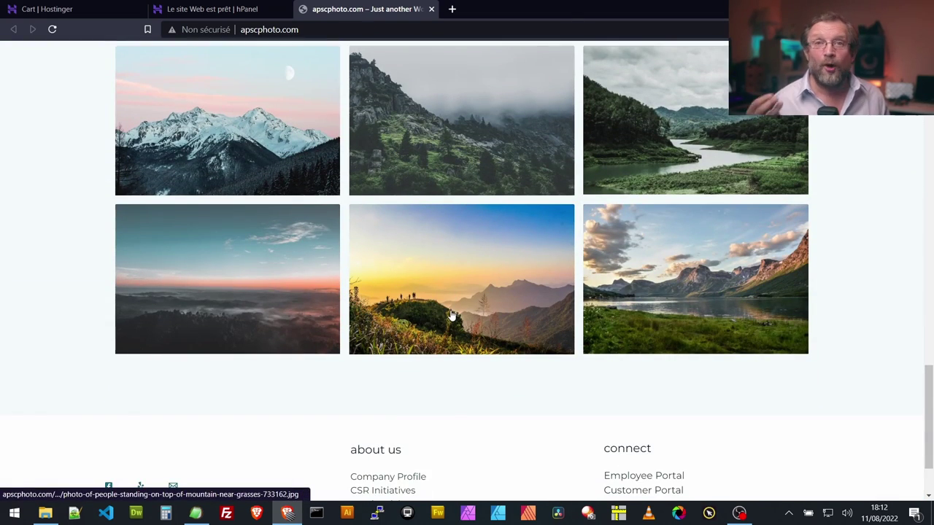
scroll(451, 315, up, 18)
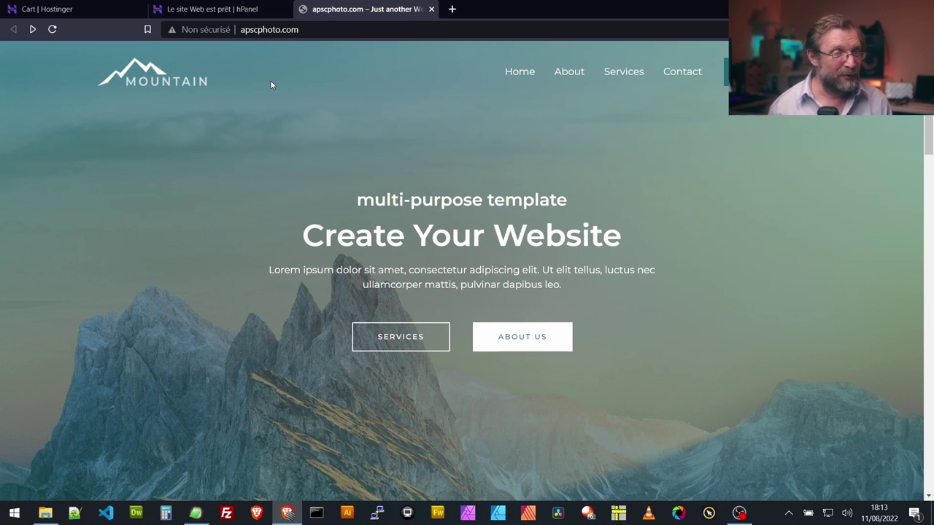
Step: Open the WordPress management page for apscphoto.com from the Hostinger completion page and review its essential, speed and security options
click(213, 14)
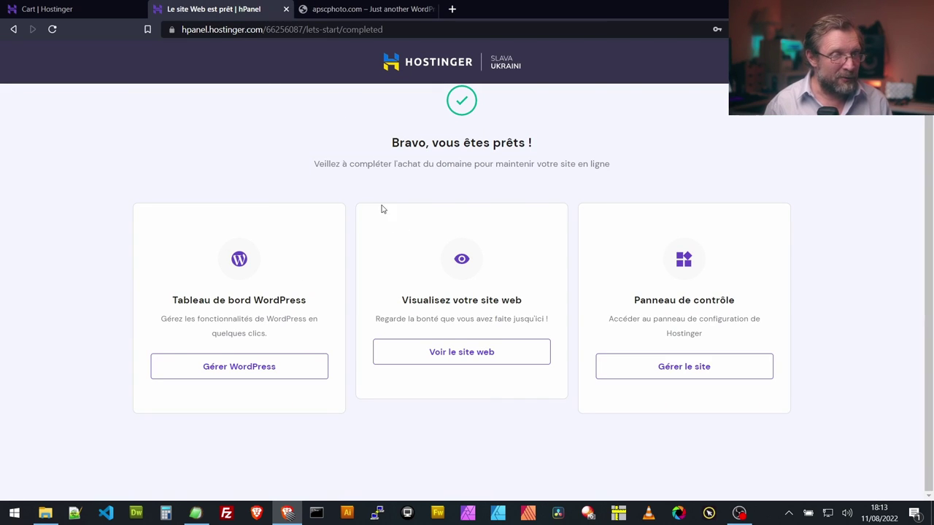
click(235, 372)
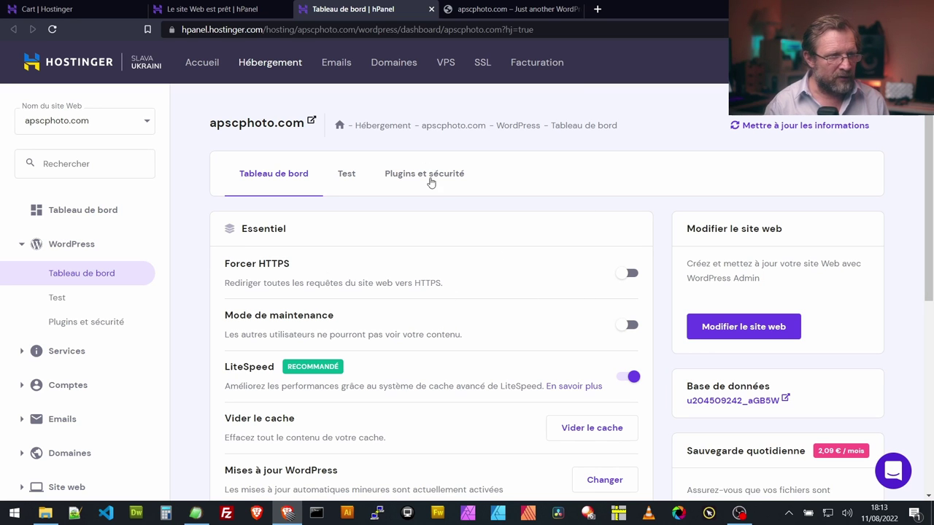
scroll(541, 290, down, 3)
scroll(629, 307, down, 2)
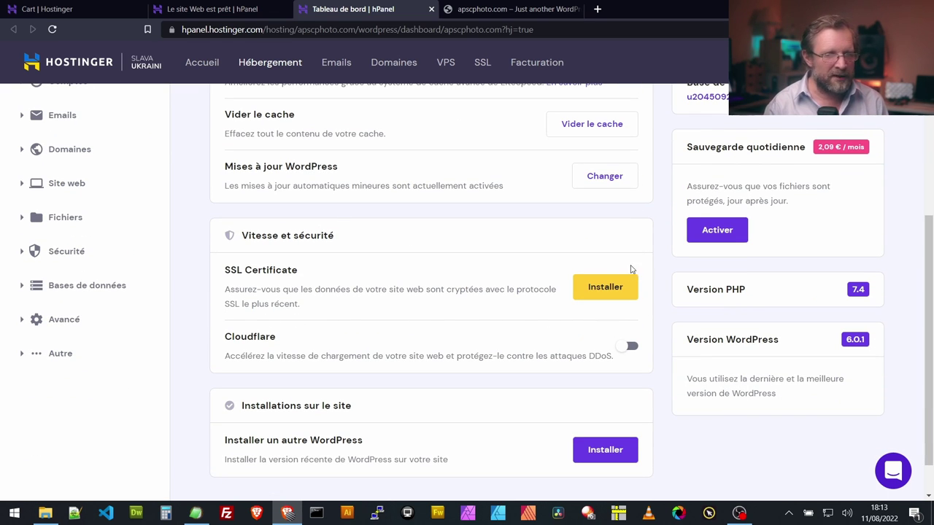
scroll(665, 295, up, 2)
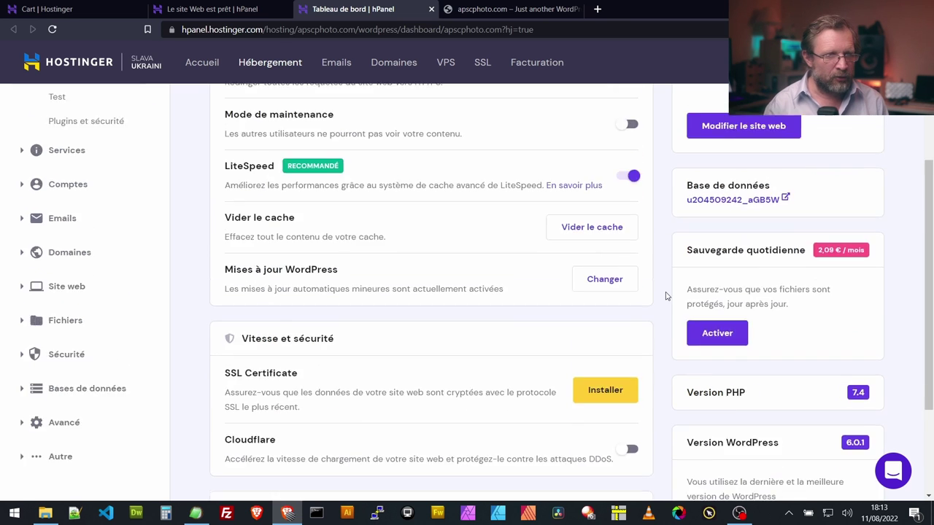
scroll(665, 296, up, 3)
scroll(658, 294, down, 5)
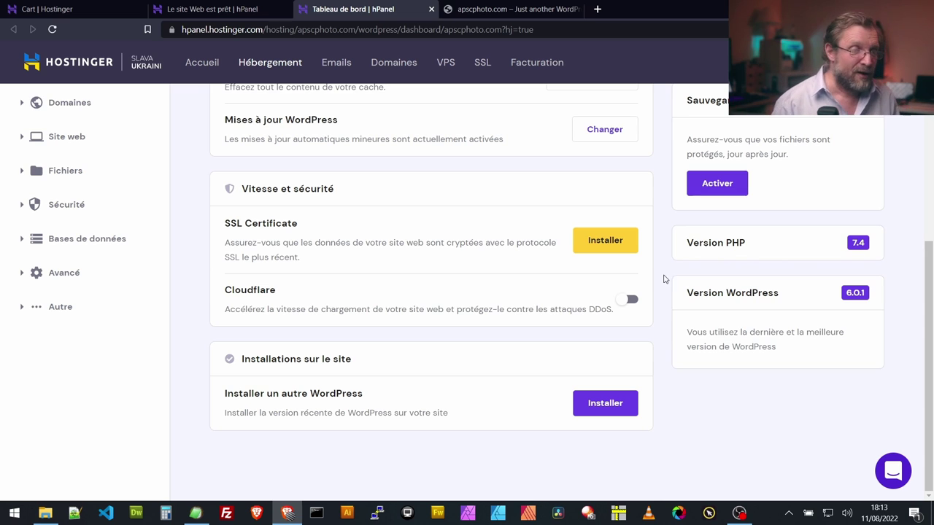
scroll(665, 288, up, 5)
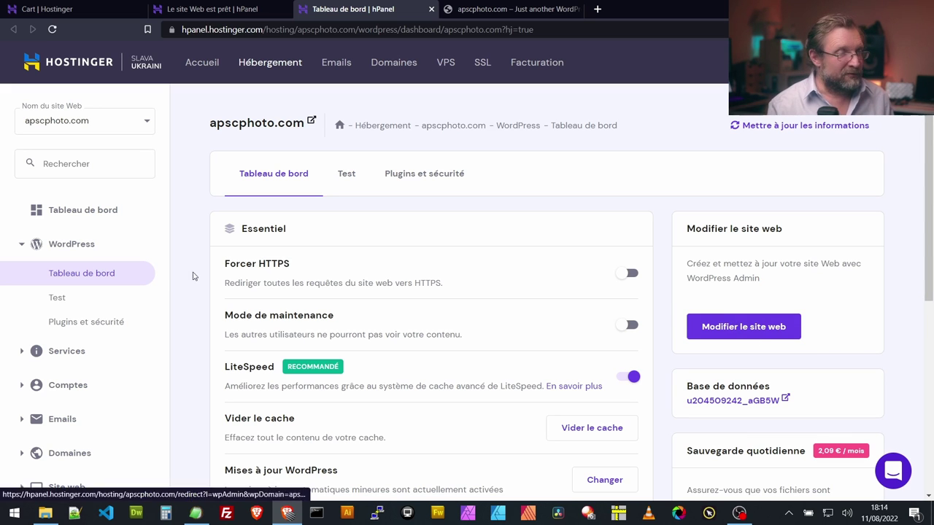
Step: Open the WordPress admin of apscphoto.com for editing the website and look over its dashboard and navigation
click(747, 328)
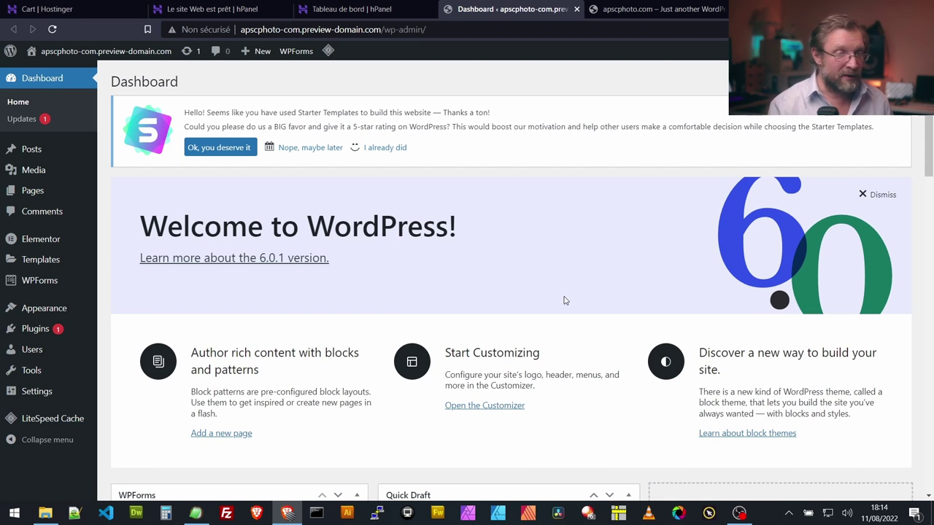
scroll(564, 300, down, 2)
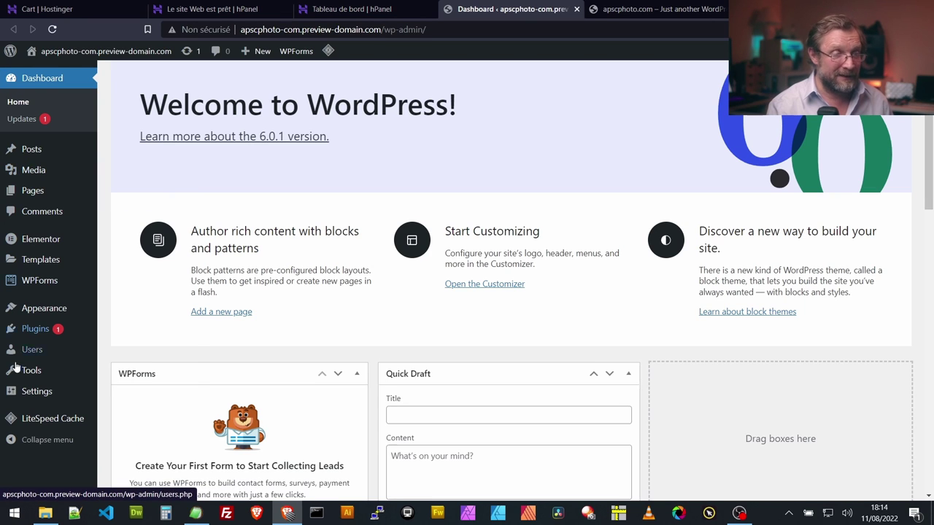
mouse_move(24, 357)
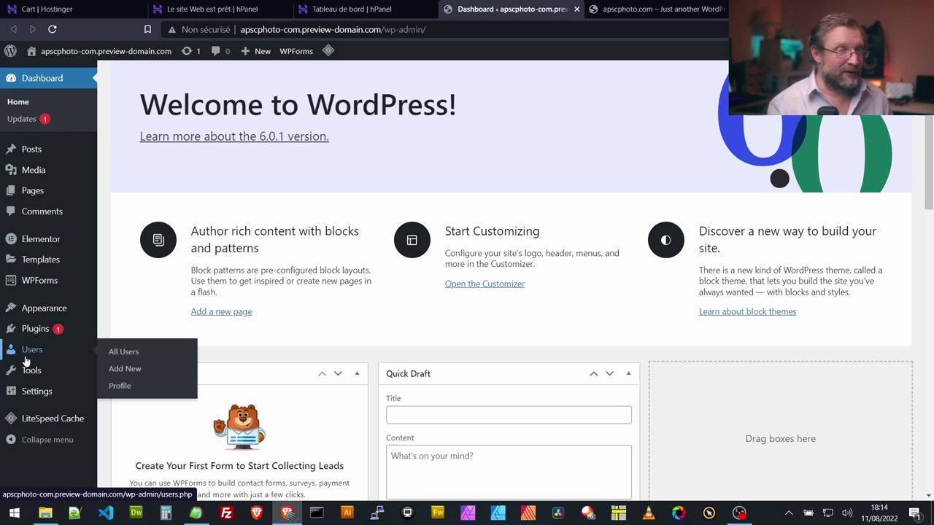
scroll(13, 349, down, 2)
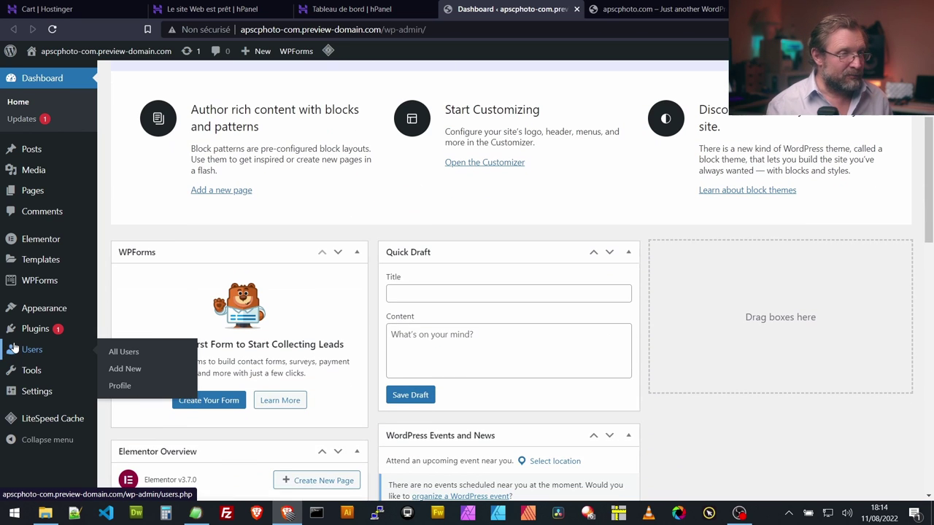
mouse_move(32, 153)
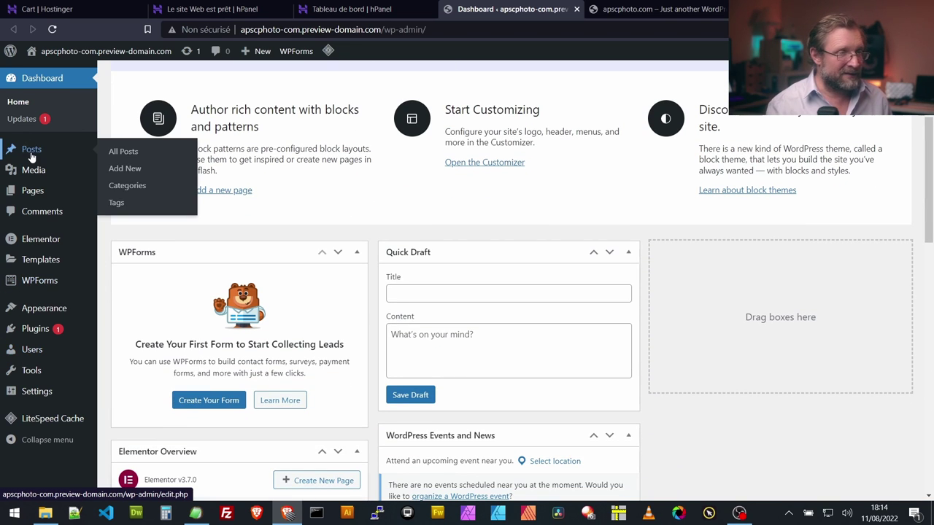
Step: Set the site language to Français in the WordPress general settings and save the changes
mouse_move(32, 394)
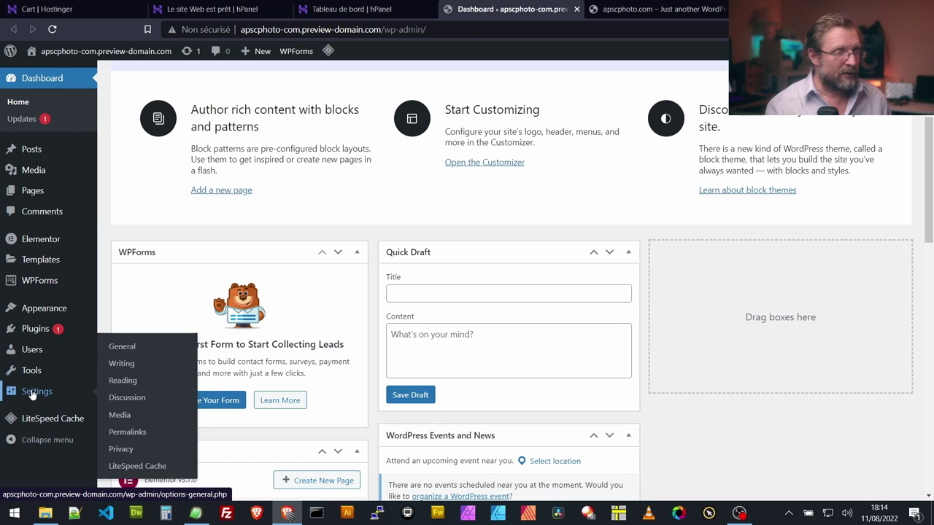
click(122, 347)
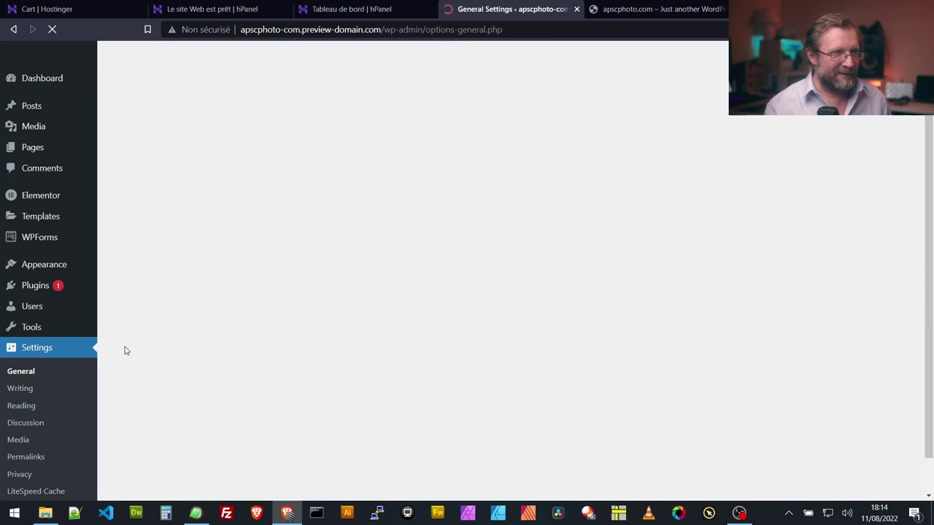
scroll(491, 275, down, 2)
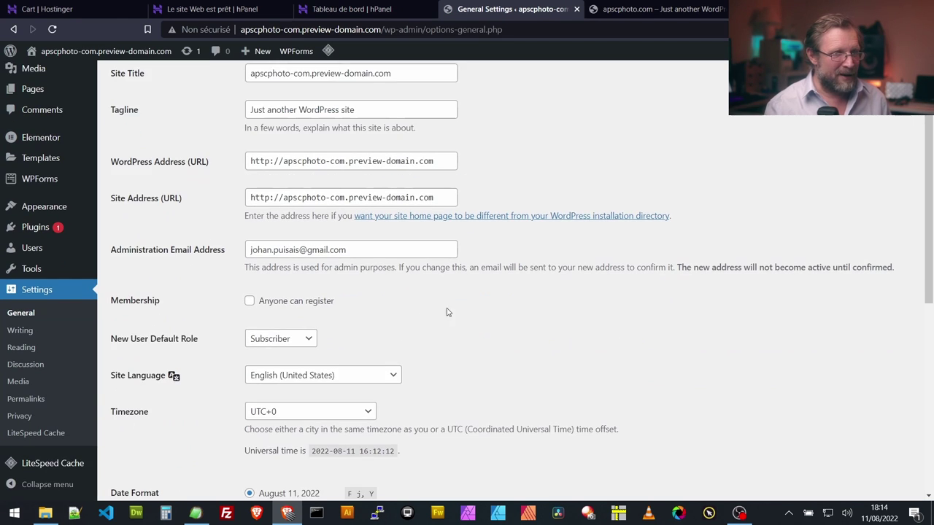
click(379, 377)
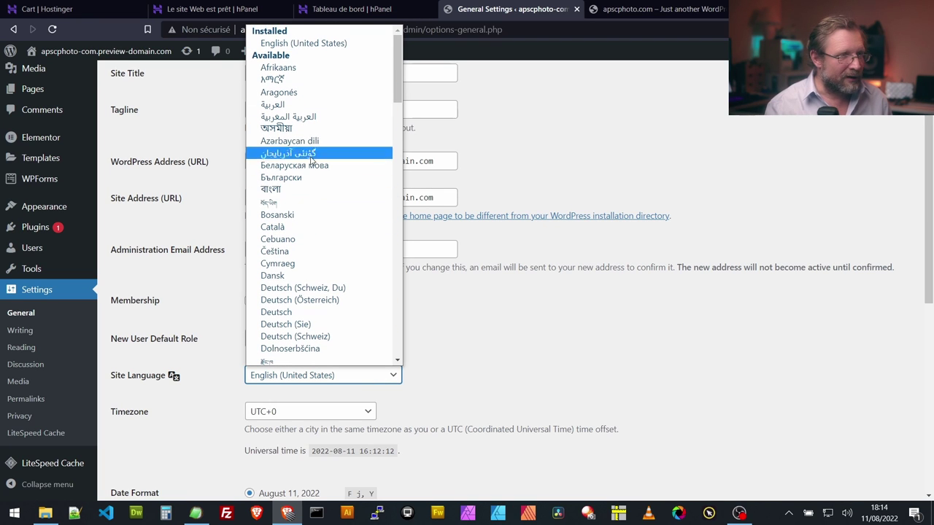
scroll(312, 215, down, 5)
scroll(312, 250, down, 2)
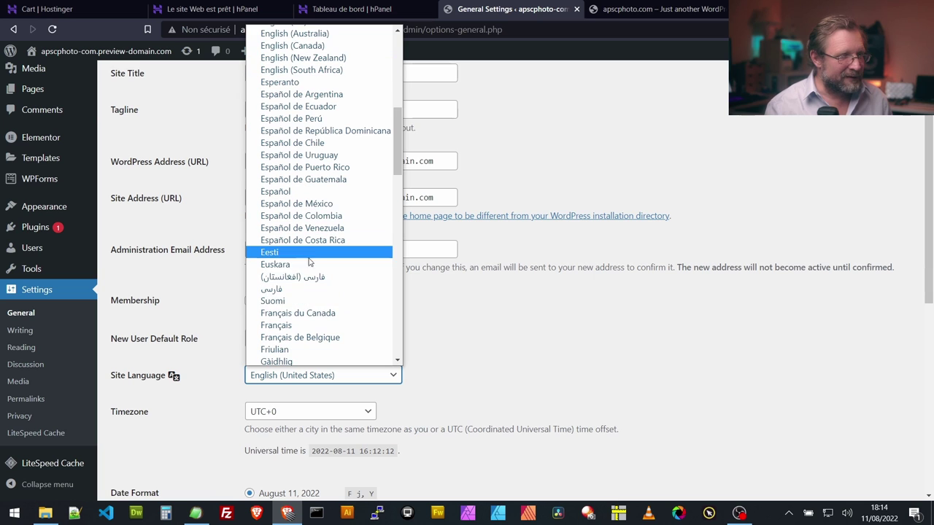
click(296, 327)
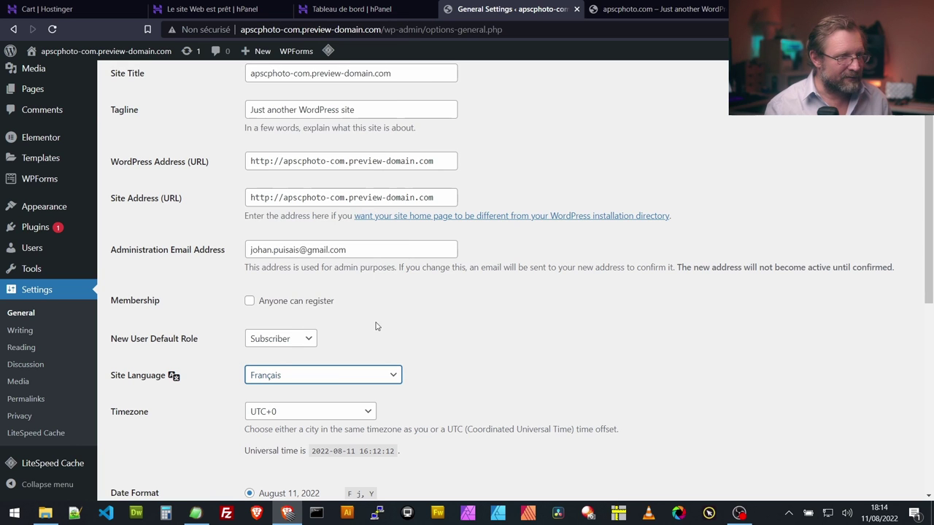
scroll(430, 387, down, 6)
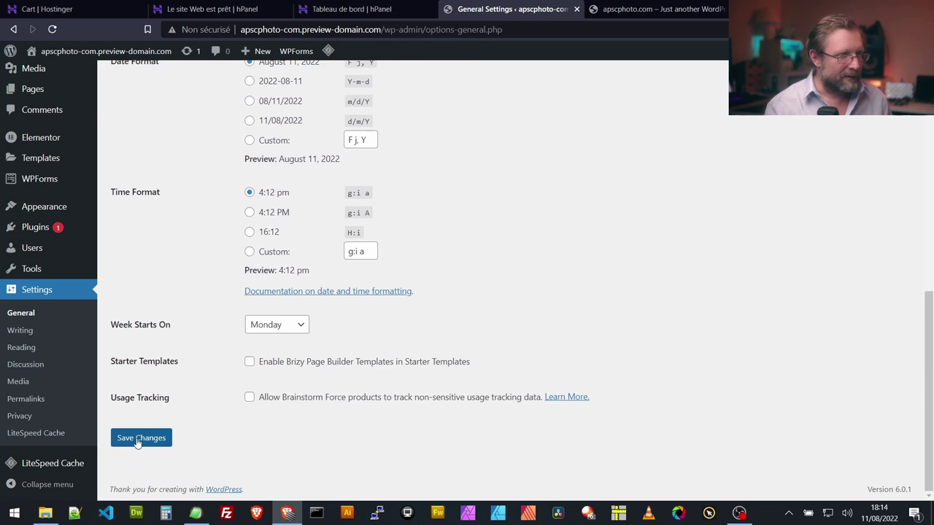
click(136, 440)
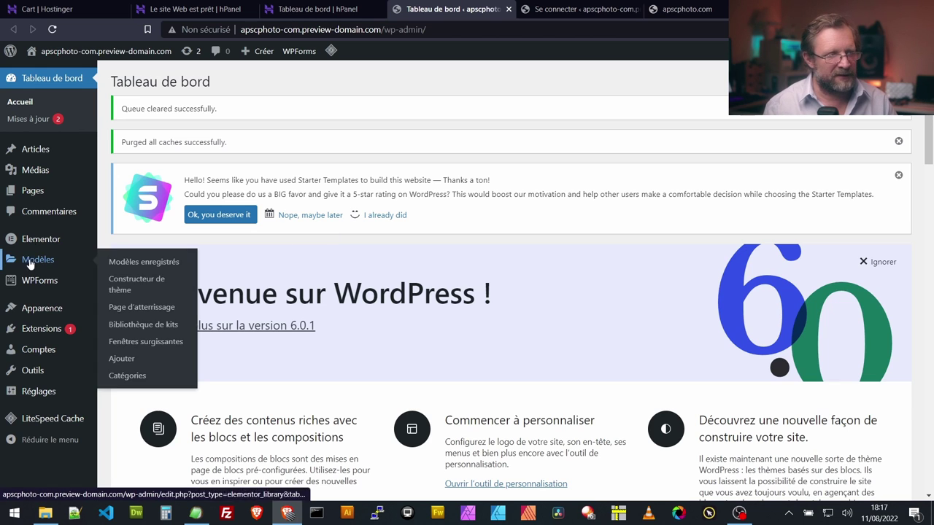
Step: Look through the submenus of the French WordPress admin and start adding a new article
mouse_move(32, 245)
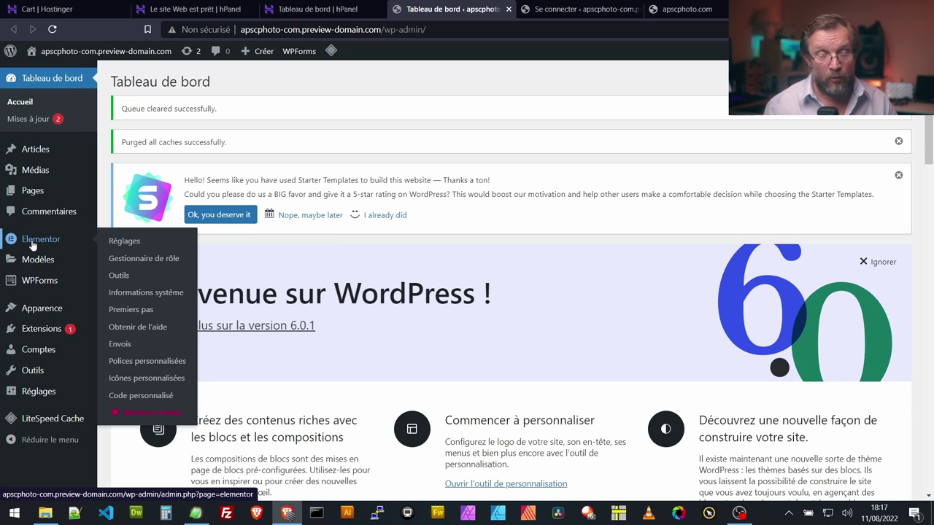
mouse_move(44, 374)
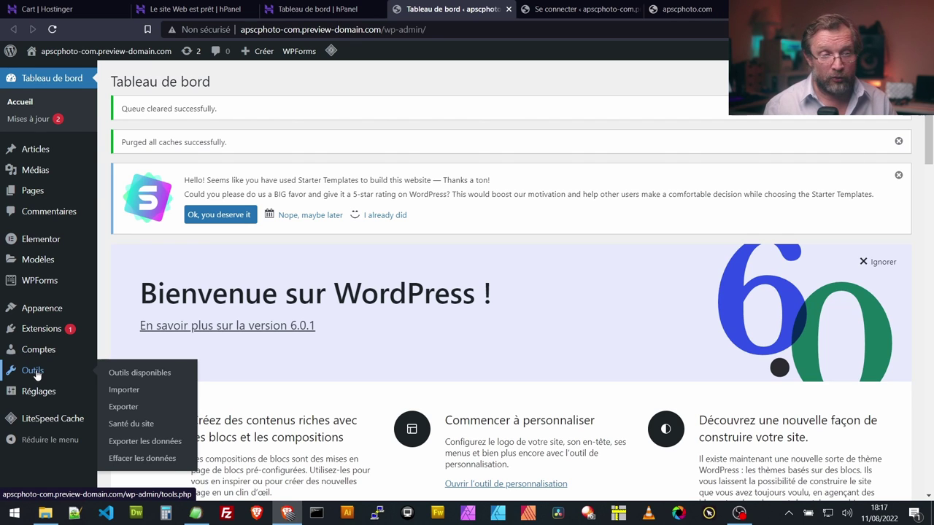
mouse_move(29, 151)
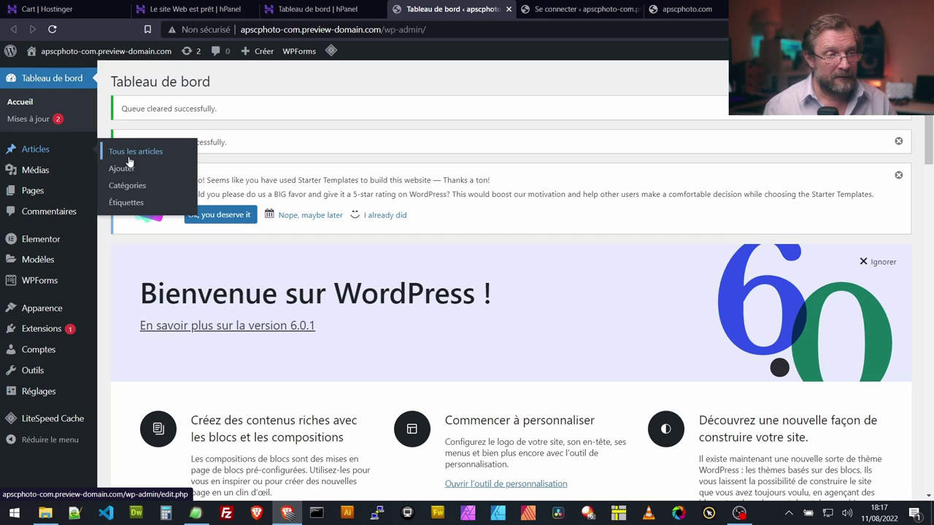
click(123, 171)
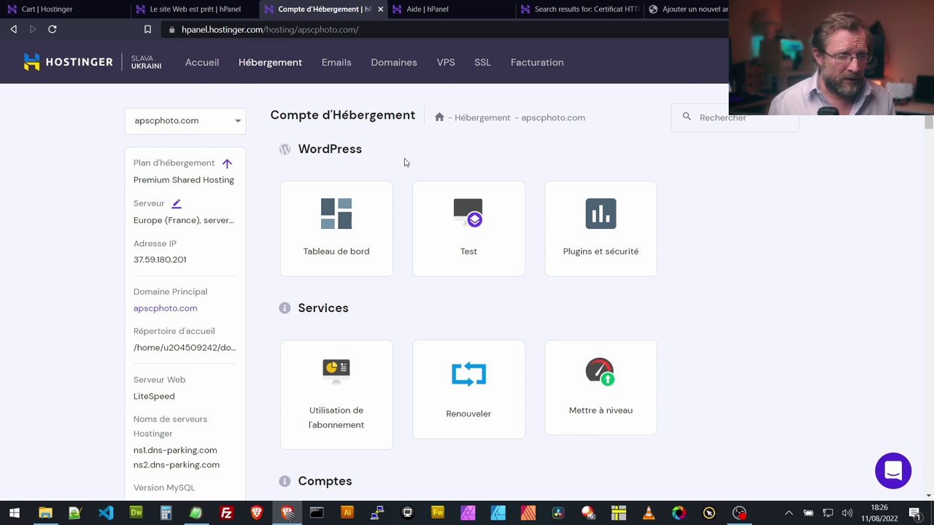
Step: Examine the WordPress, Services and Comptes tools on the apscphoto.com hosting account page
scroll(405, 162, down, 3)
scroll(406, 220, down, 3)
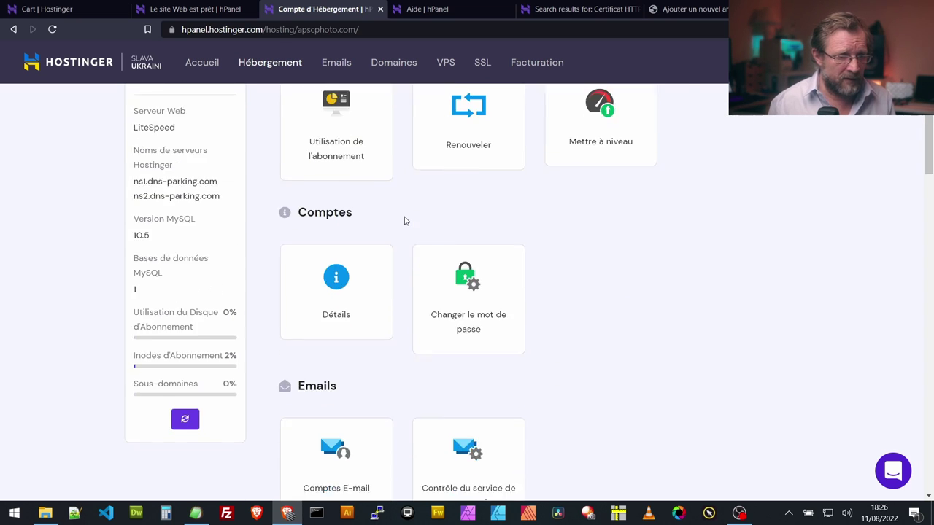
scroll(405, 220, up, 6)
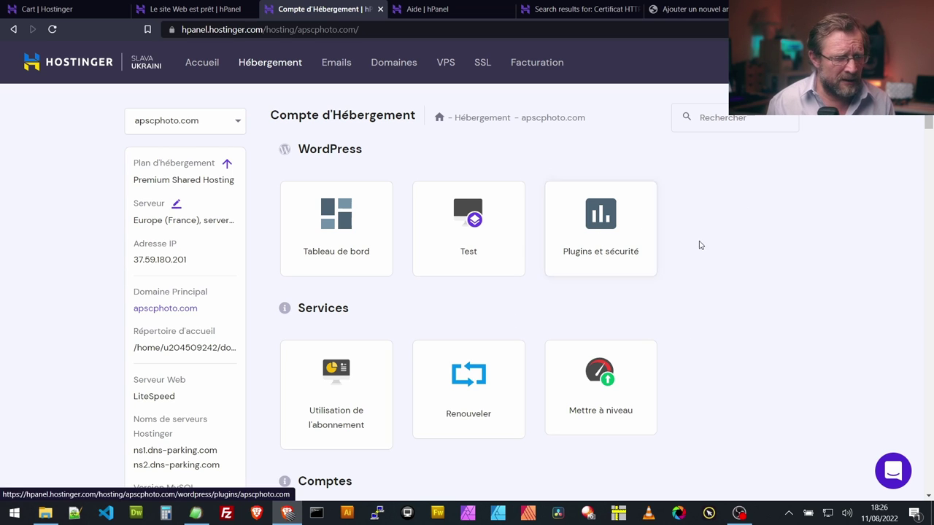
scroll(717, 241, down, 1)
scroll(722, 242, down, 1)
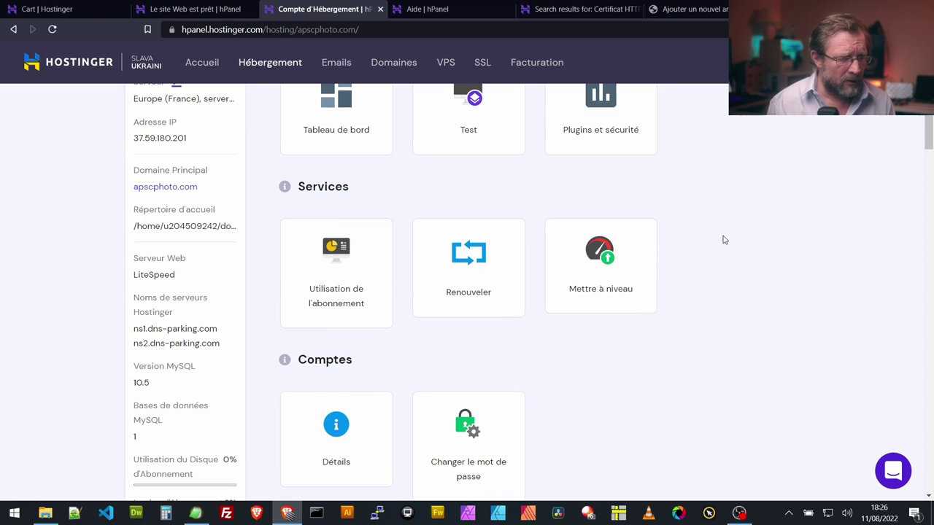
scroll(753, 248, down, 2)
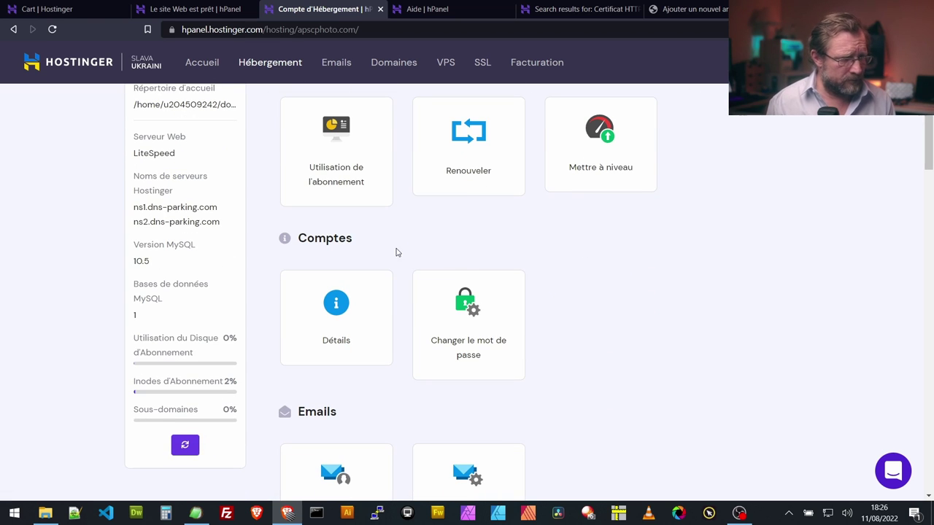
scroll(292, 255, up, 1)
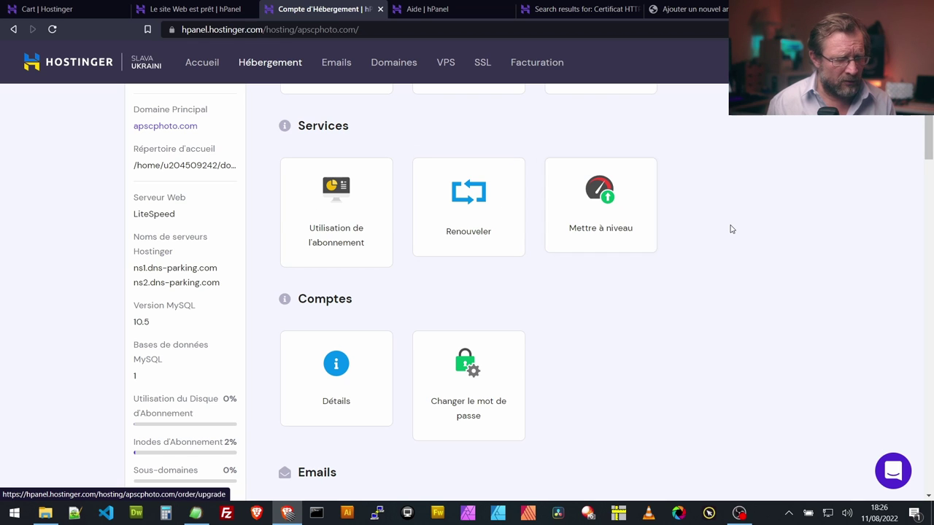
scroll(731, 229, down, 1)
scroll(732, 229, up, 1)
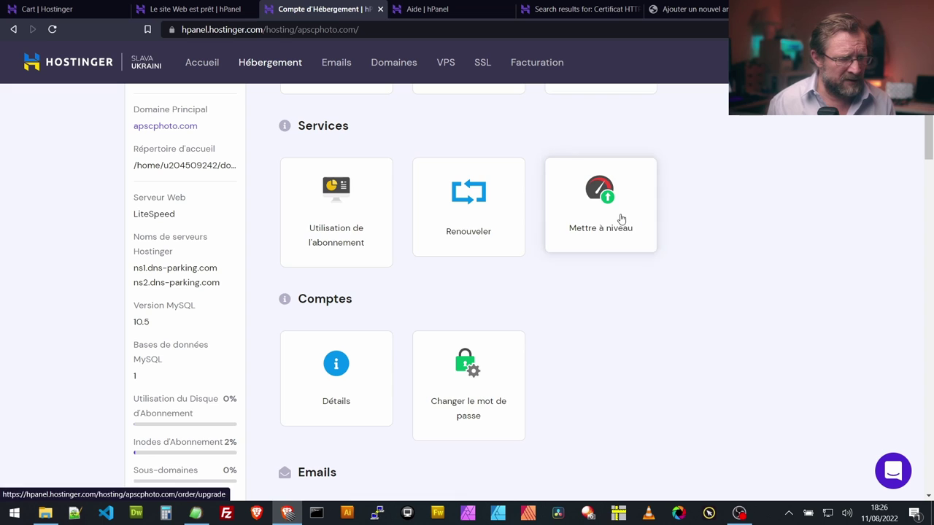
scroll(718, 232, down, 3)
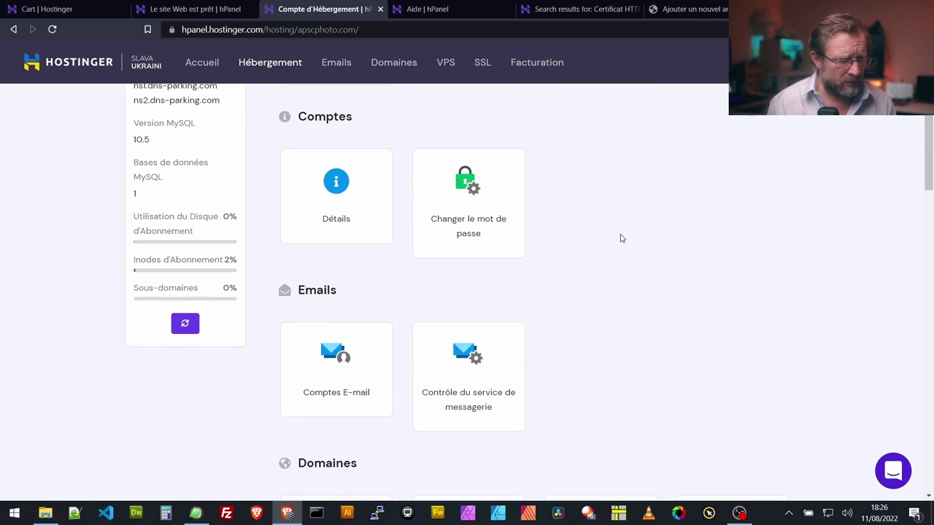
Step: Review the Emails, Domaines and Site web tools offered for the apscphoto.com hosting account
scroll(613, 234, down, 1)
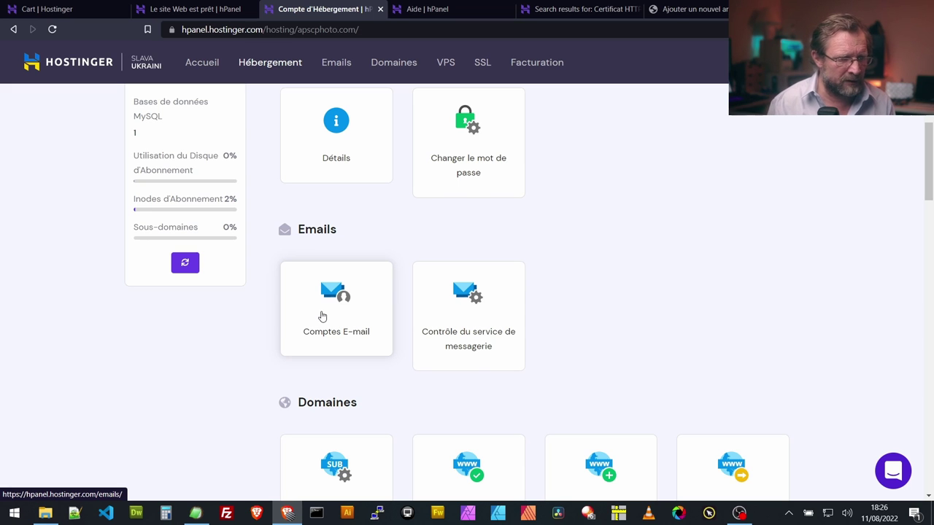
scroll(614, 271, down, 1)
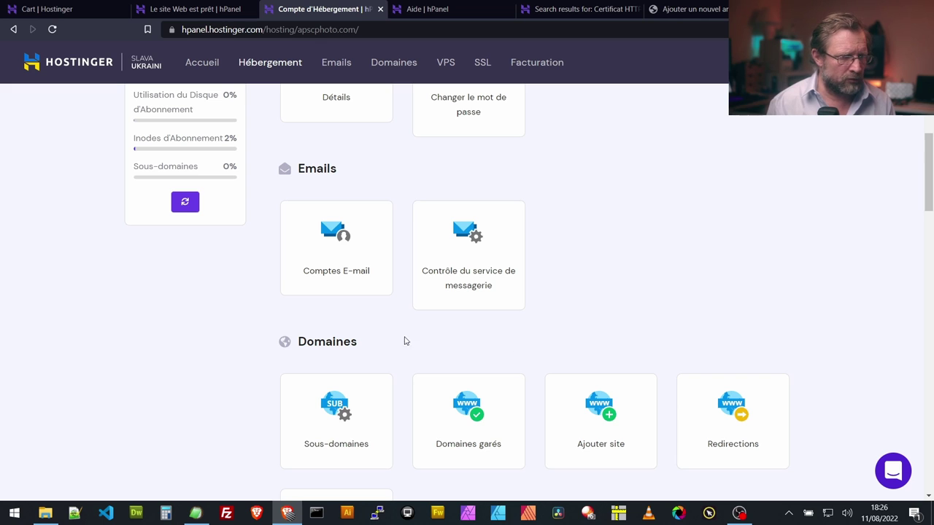
scroll(202, 332, down, 1)
scroll(221, 323, down, 1)
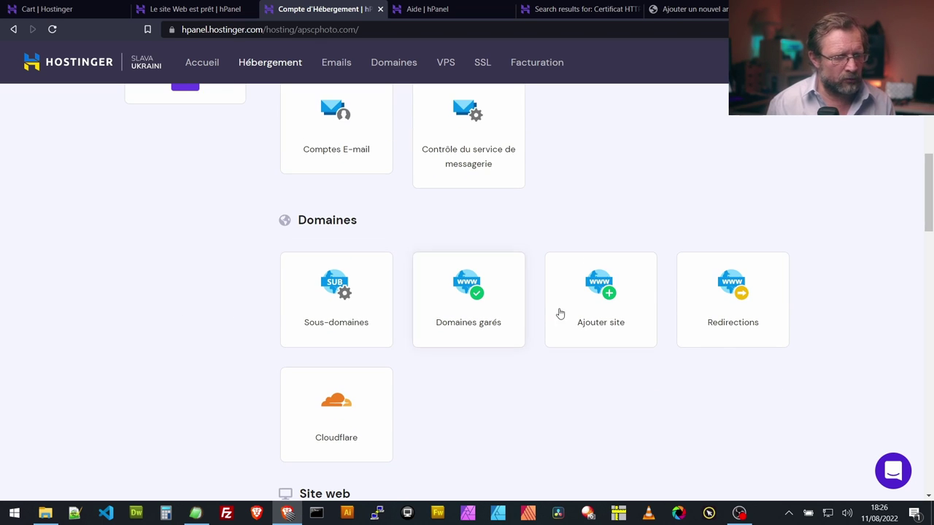
scroll(836, 296, down, 1)
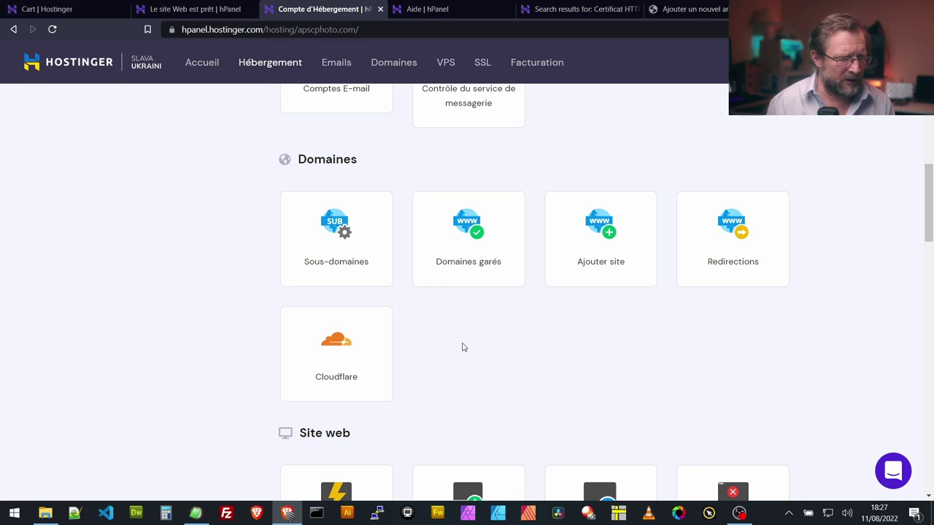
scroll(457, 338, down, 2)
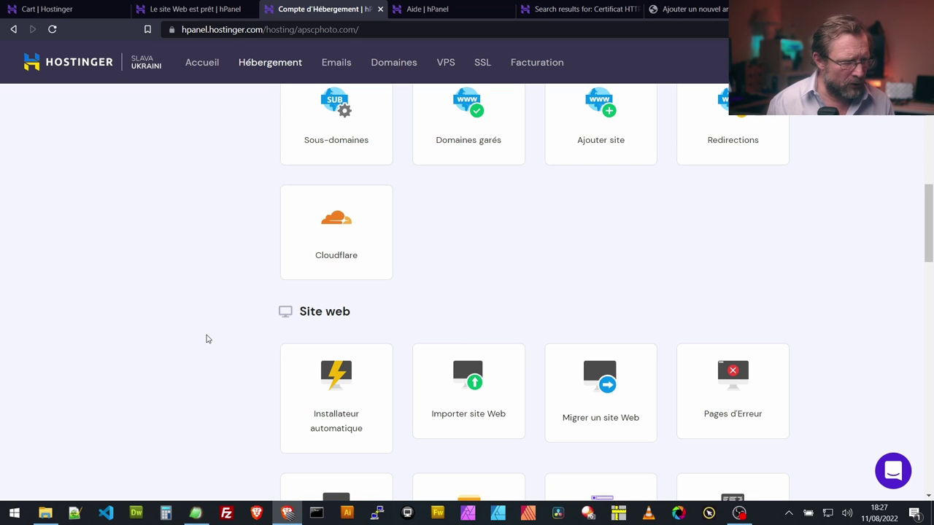
scroll(207, 338, down, 1)
scroll(163, 332, down, 1)
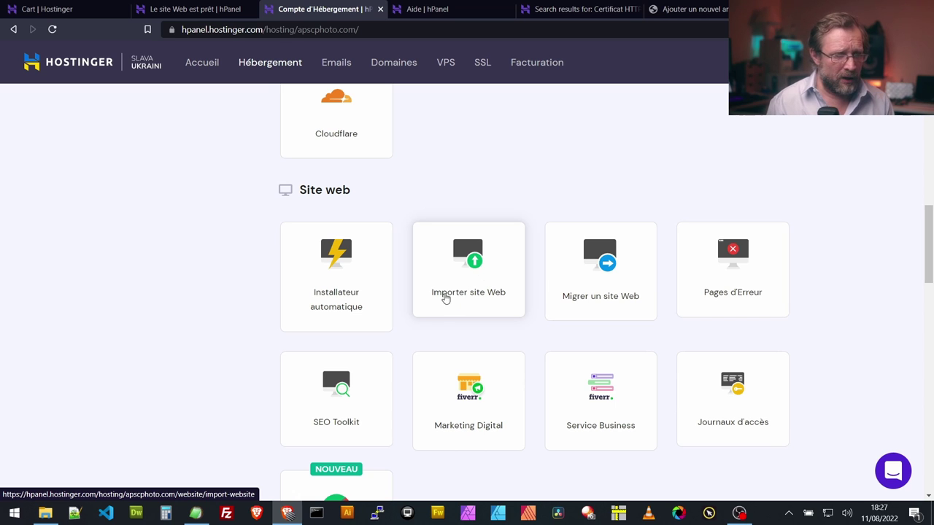
scroll(790, 285, down, 1)
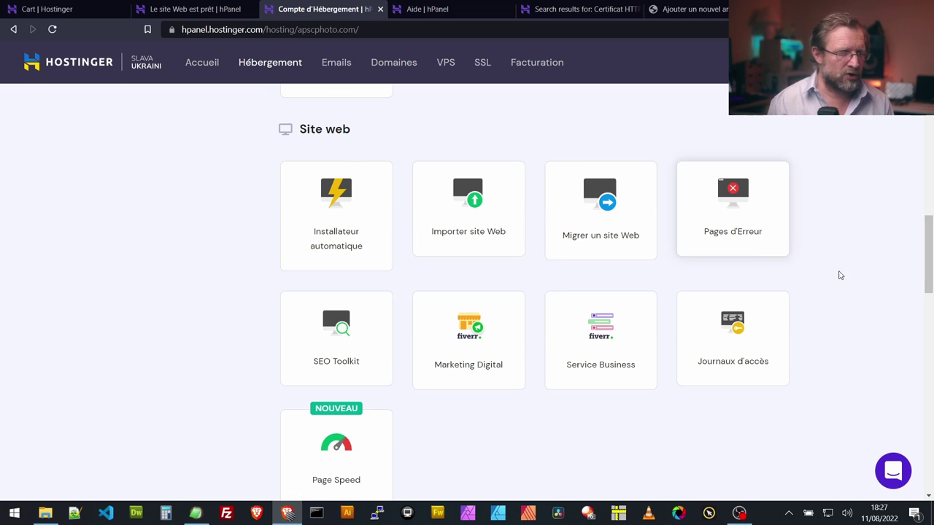
scroll(197, 307, down, 1)
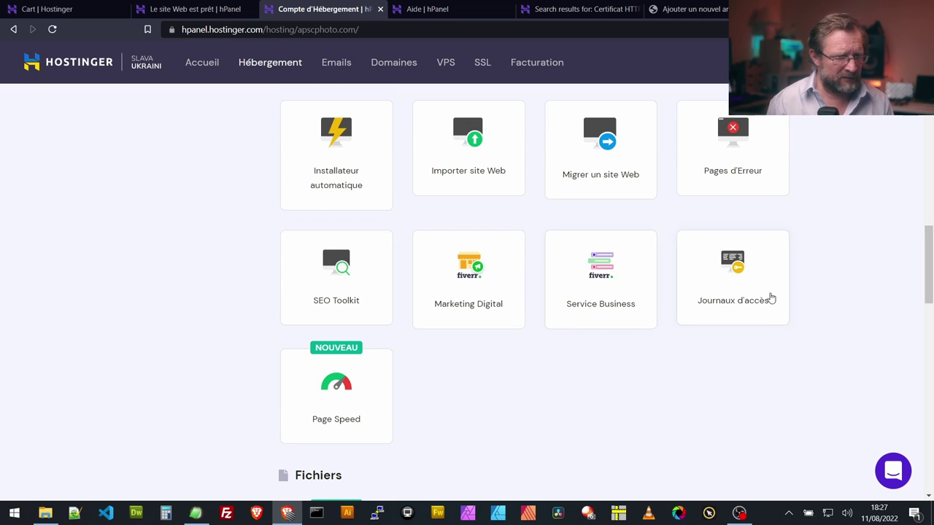
Step: Look over the Fichiers, Sécurité and Bases de données tools of the hosting account
scroll(830, 307, down, 5)
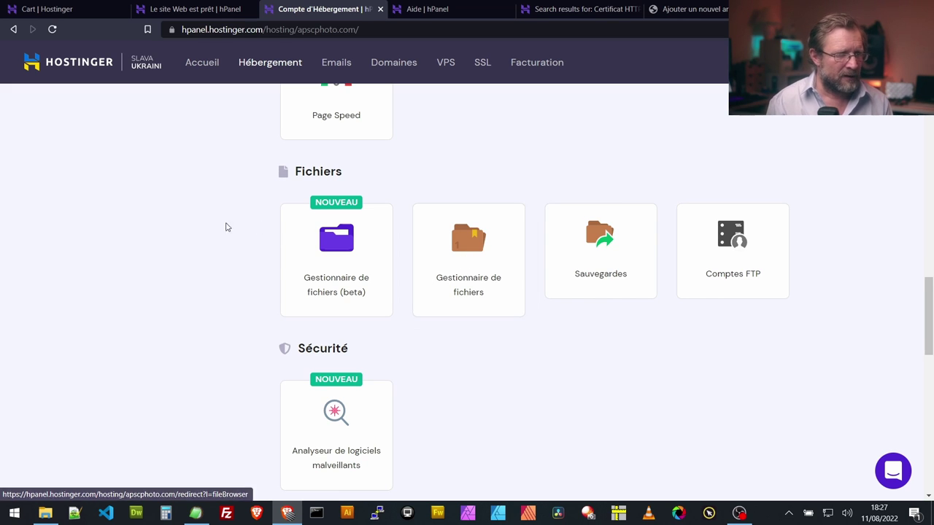
scroll(313, 192, down, 1)
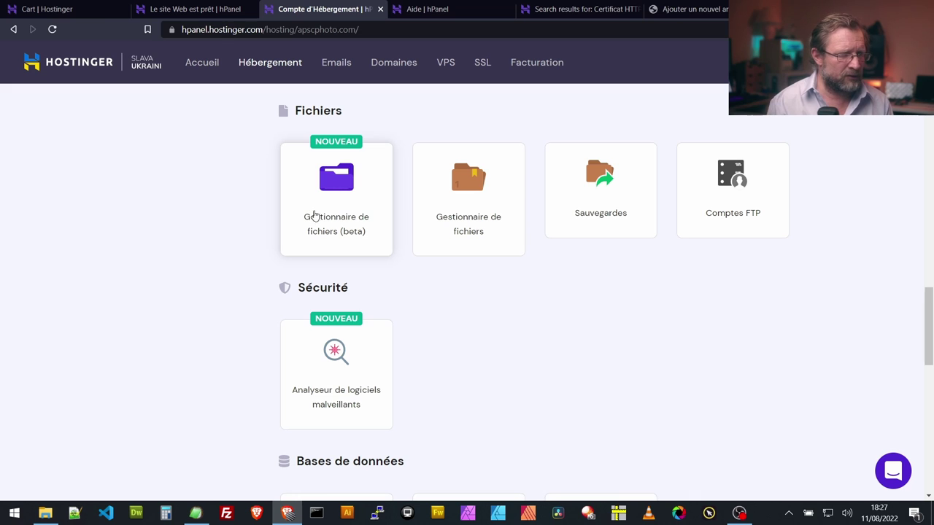
scroll(218, 217, down, 2)
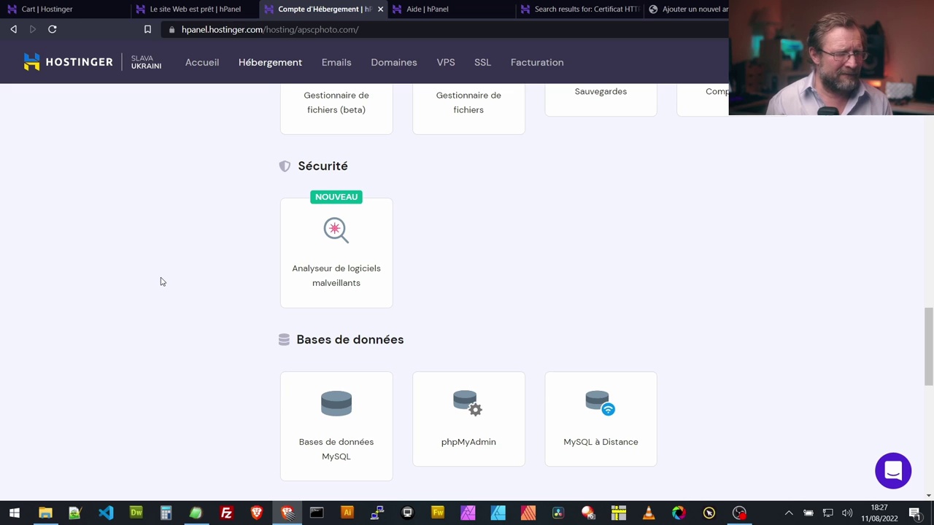
scroll(163, 281, down, 3)
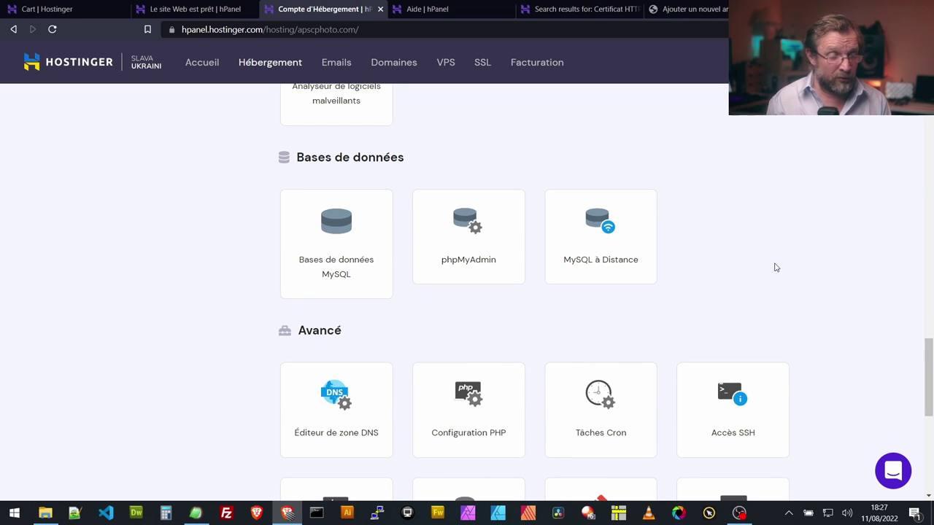
Step: Examine the Avancé and Autre tools of the hosting account, including a brief visit to the help page
scroll(775, 267, down, 2)
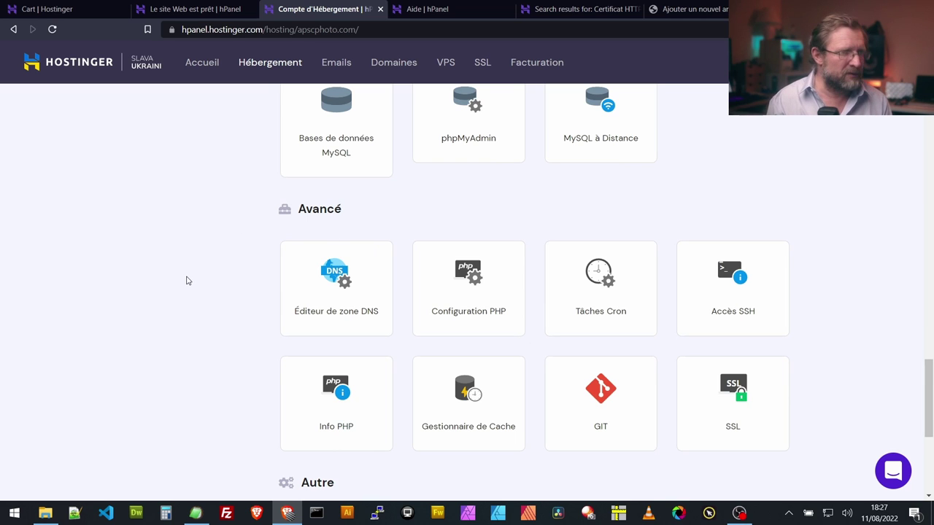
scroll(186, 280, down, 1)
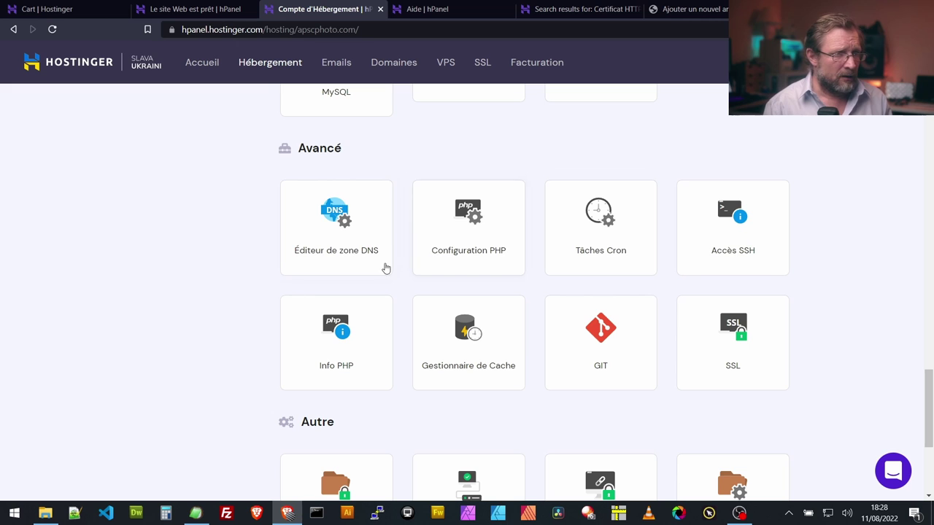
click(894, 484)
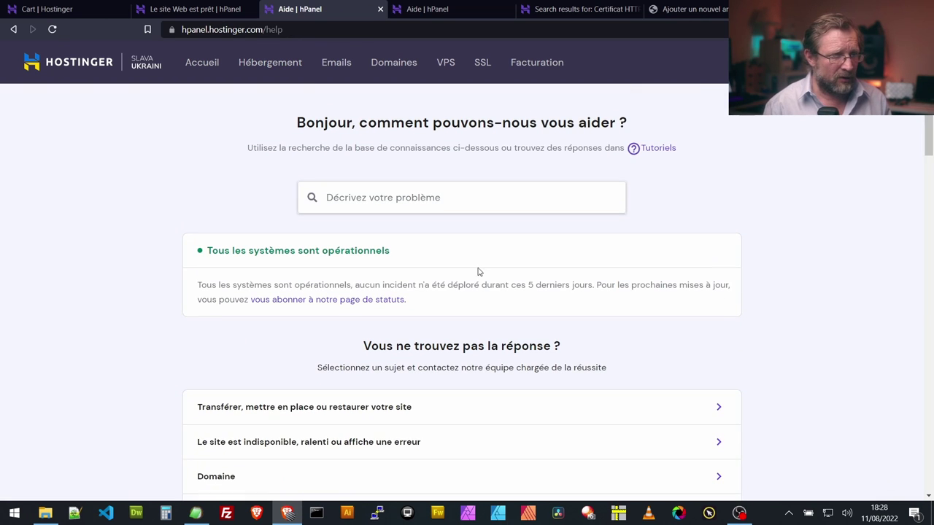
key(alt+Left)
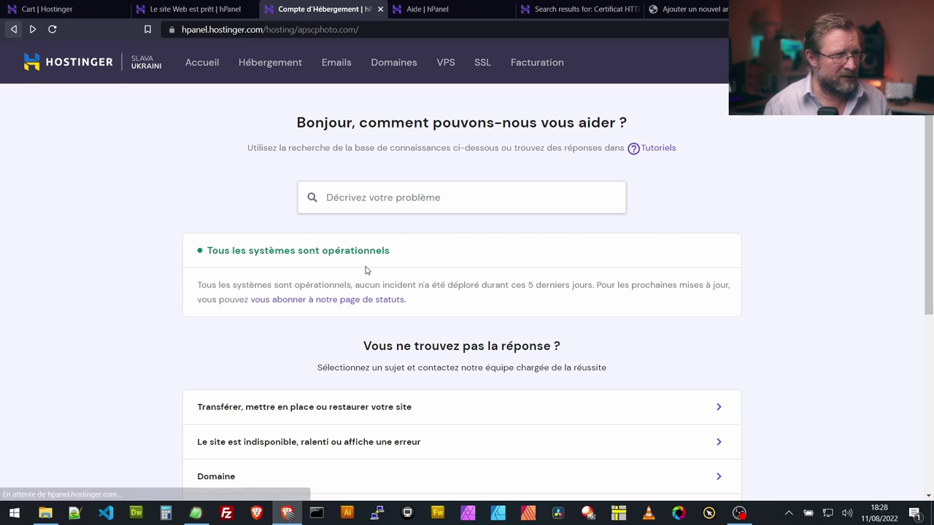
scroll(558, 245, down, 10)
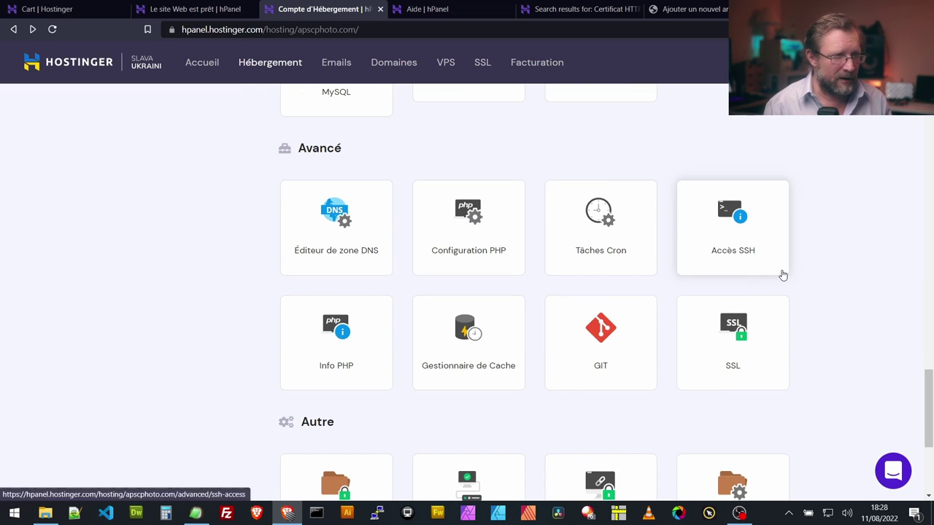
scroll(859, 283, down, 2)
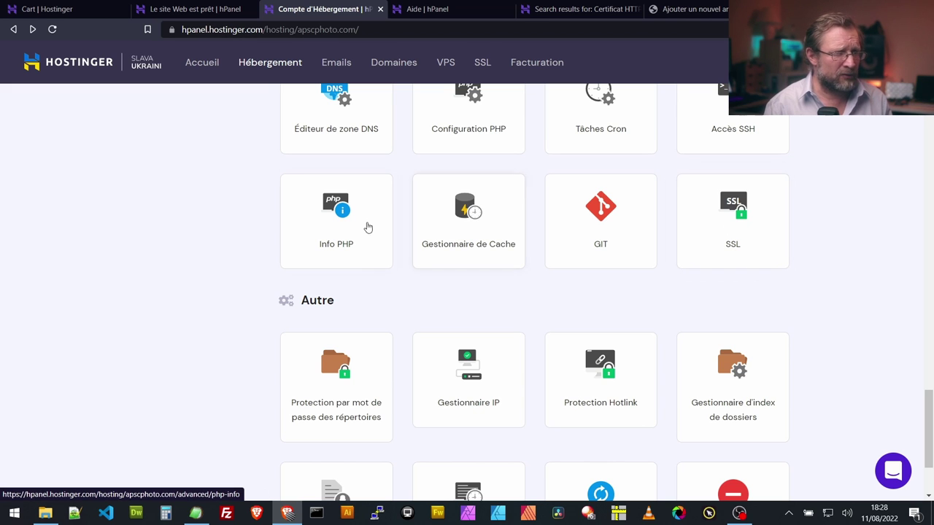
scroll(178, 273, down, 2)
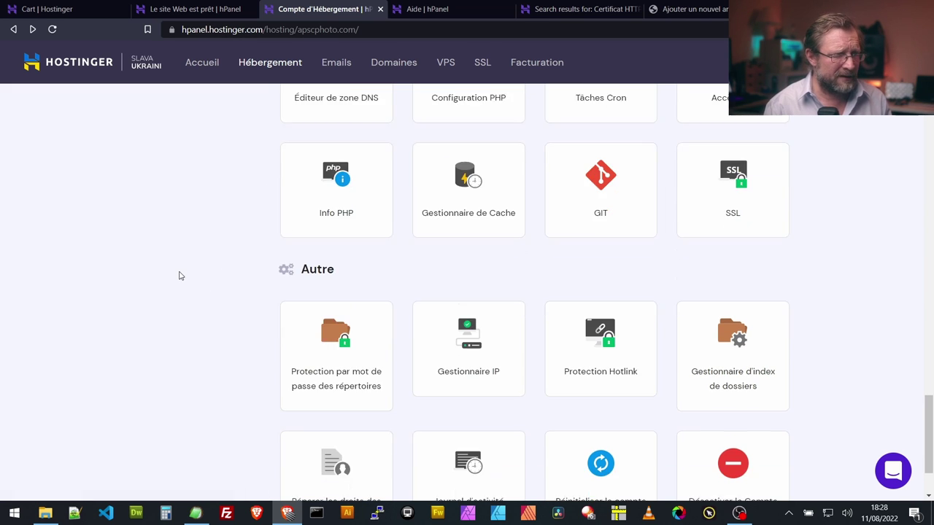